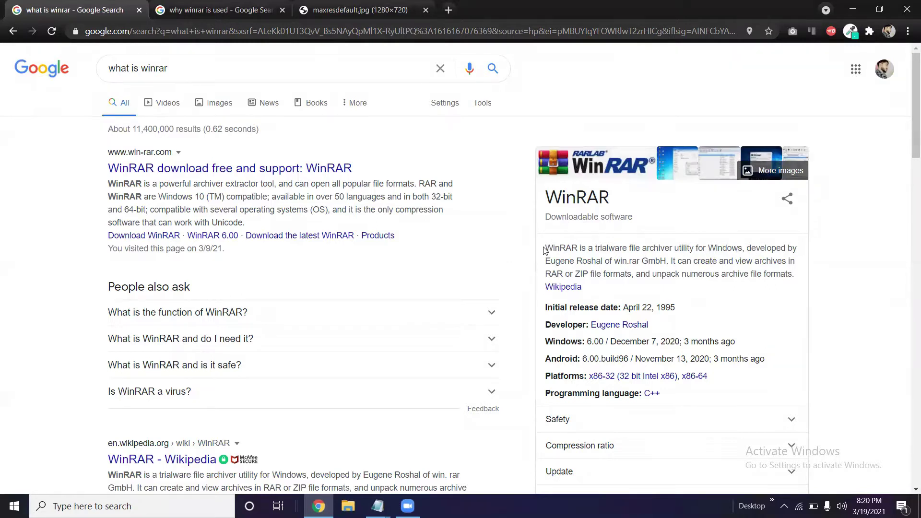
- Review the open search results on what WinRAR is and why it is used, highlighting "compress files", and view the folder-to-RAR illustration
mouse_move(545, 250)
left_mouse_down()
mouse_move(794, 275)
mouse_move(642, 272)
mouse_move(595, 249)
mouse_move(545, 250)
left_mouse_up()
left_click(263, 6)
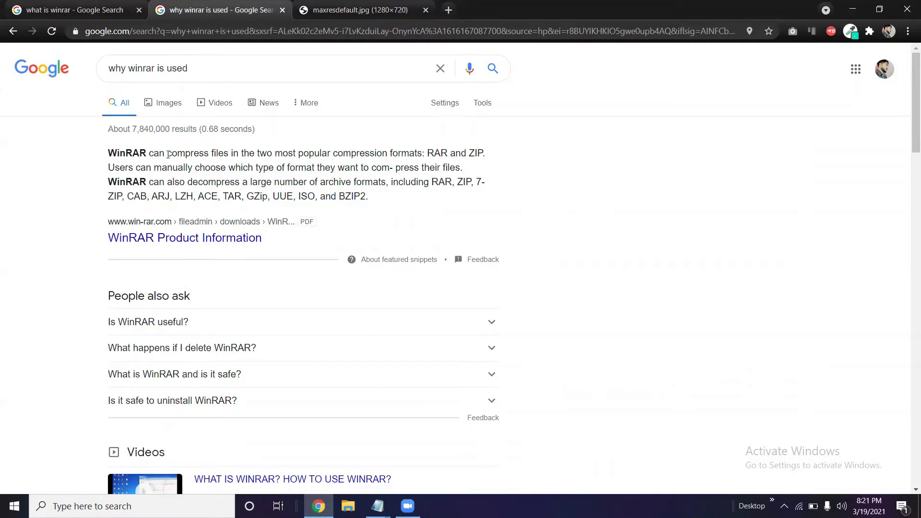
left_click_drag(220, 150, 184, 153)
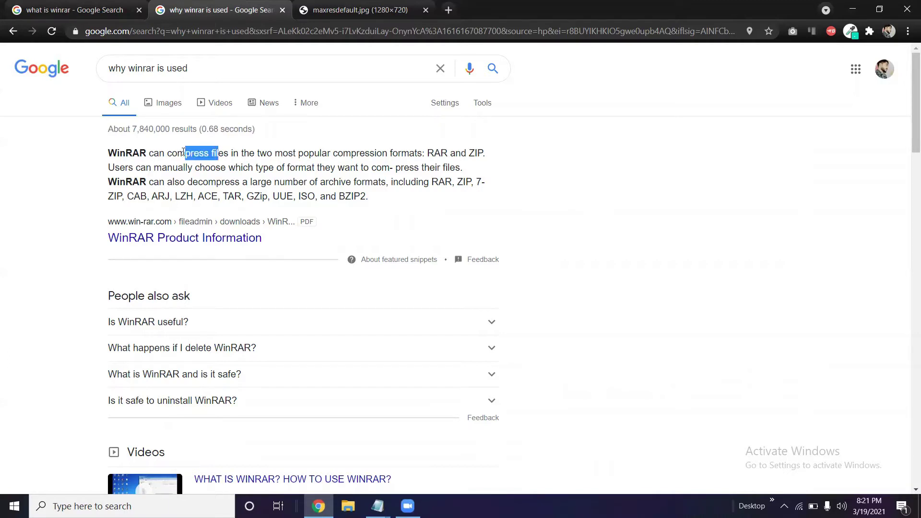
left_click(183, 153)
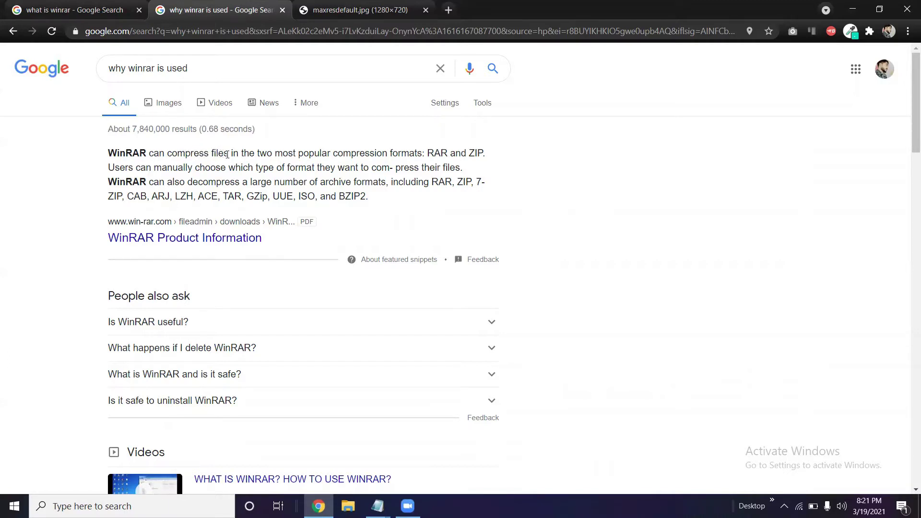
left_click_drag(228, 154, 168, 155)
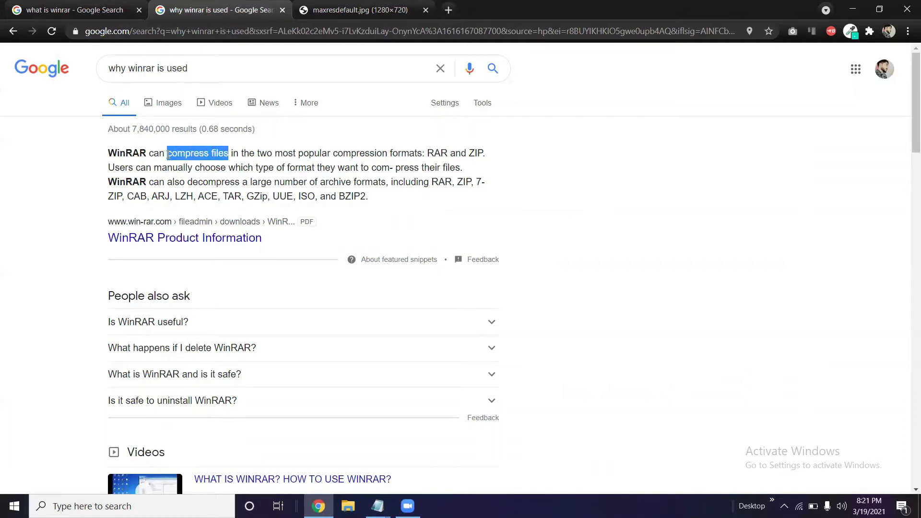
left_click(187, 155)
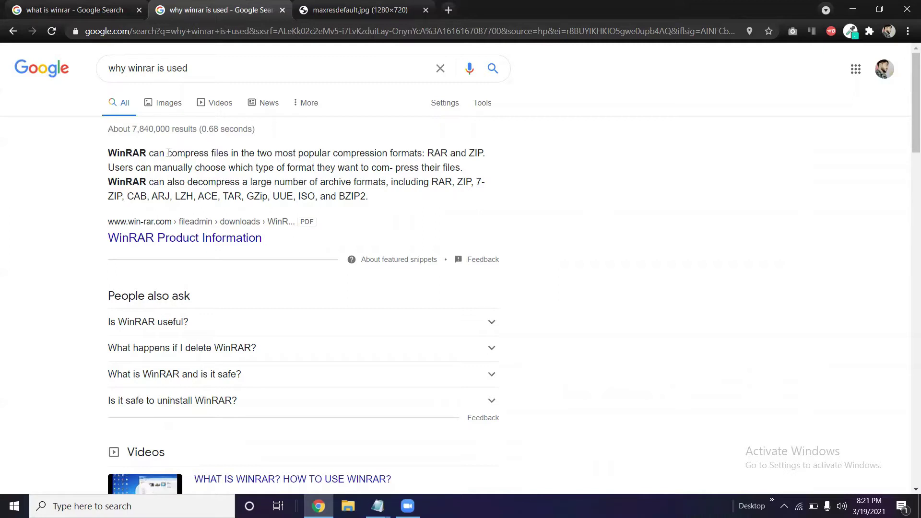
left_click_drag(167, 154, 229, 153)
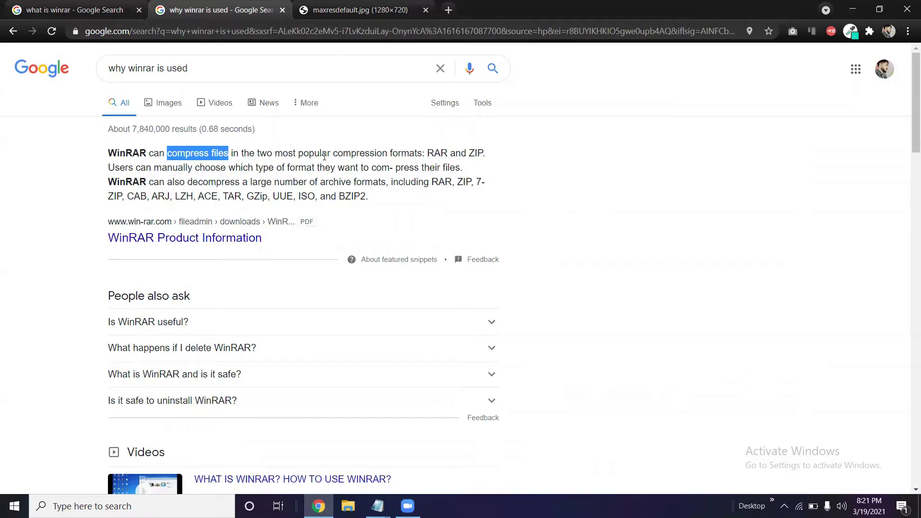
left_click(375, 5)
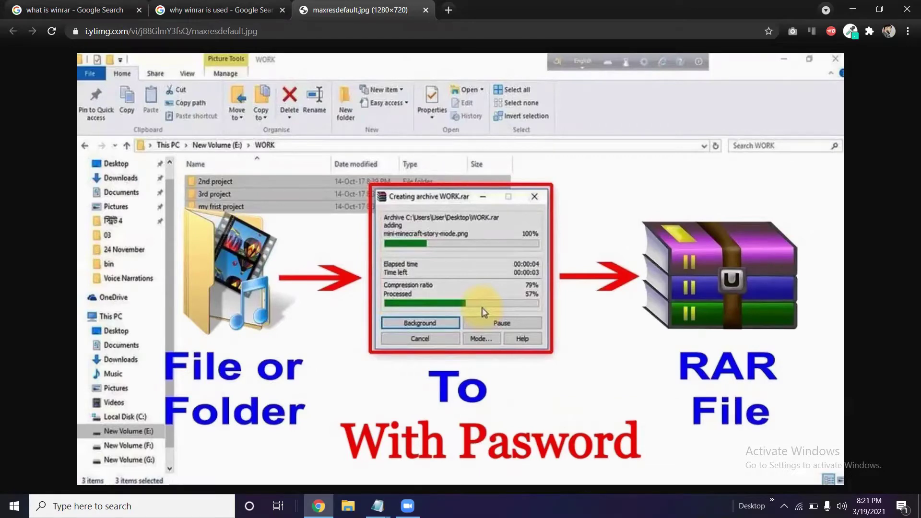
- Search Google for "winrar download 64 bit" in a new browser tab
left_click(449, 10)
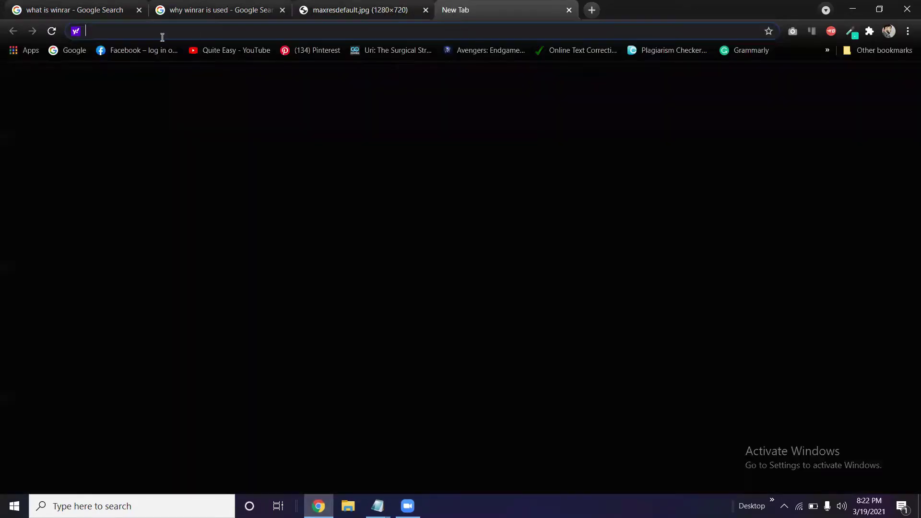
left_click(62, 55)
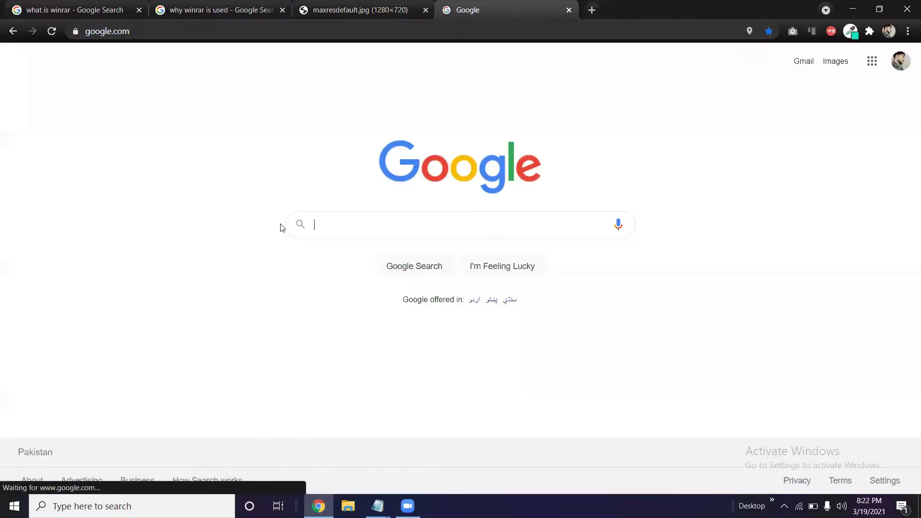
type("winrar")
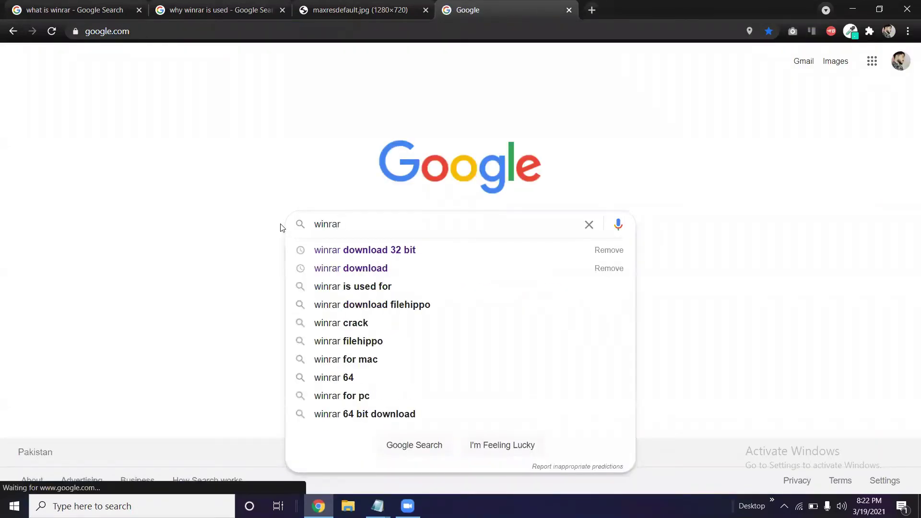
key("Down")
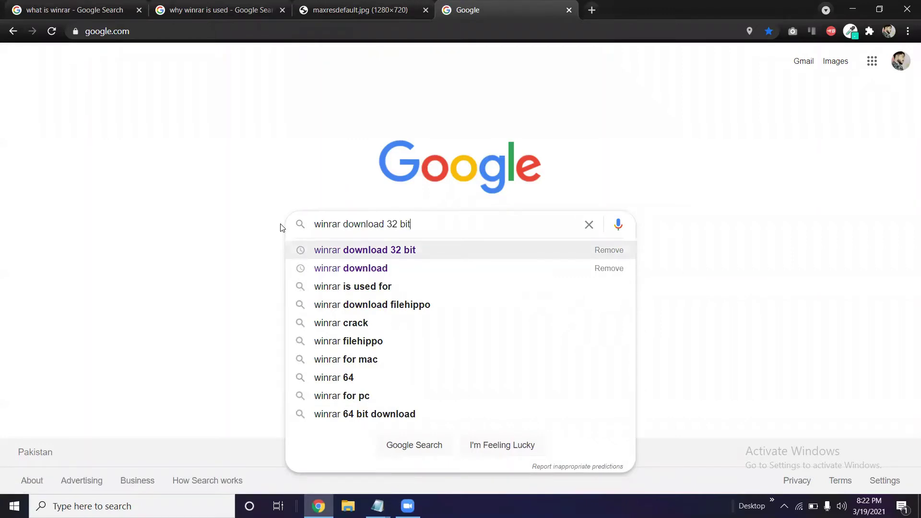
key("BackSpace")
key("BackSpace")
key("BackSpace")
key("BackSpace")
key("BackSpace")
type("6")
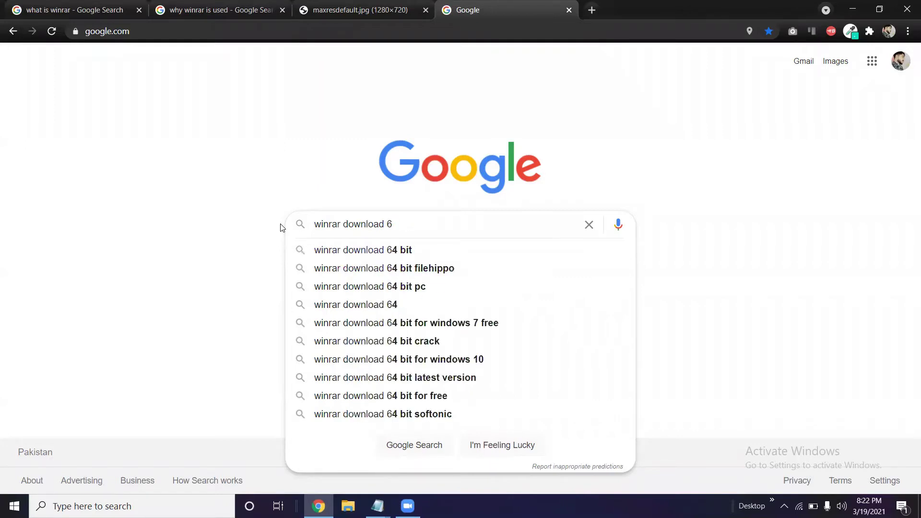
type("4")
key("Down")
key("Return")
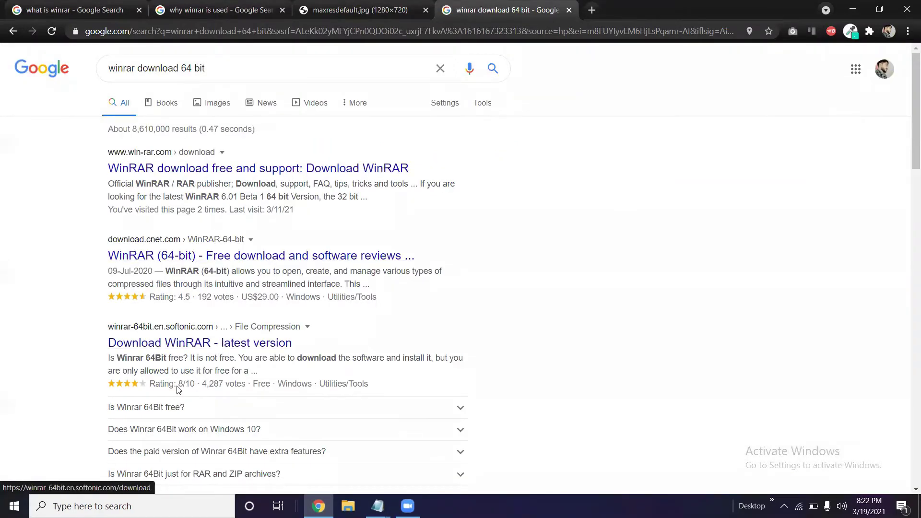
- Download WinRAR 6.00 English 64 bit from the official win-rar.com page, saving winrar-x64-600 in the Downloads\Programs folder
left_click(301, 173)
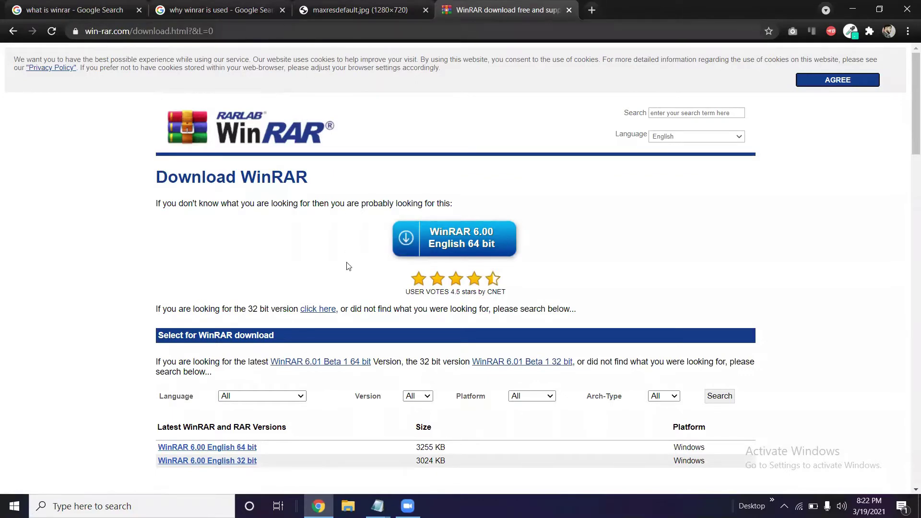
scroll(349, 266, "down", 4)
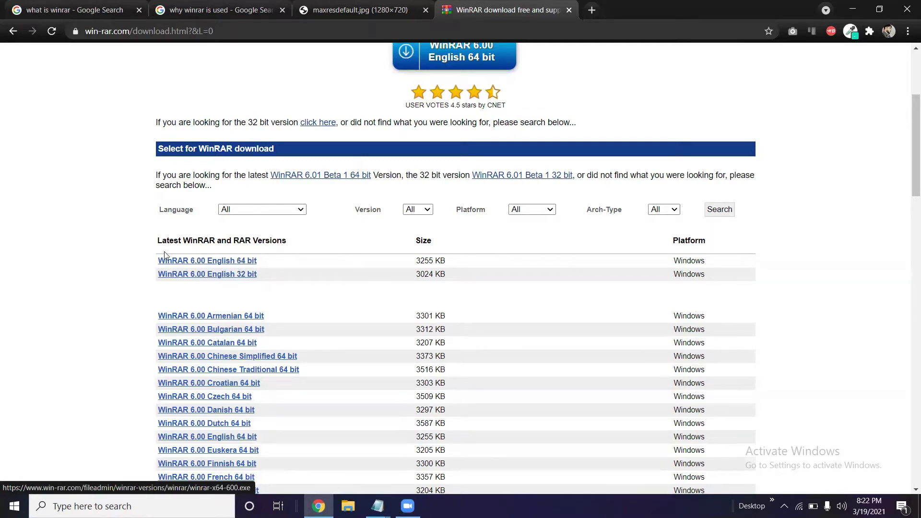
left_click(236, 262)
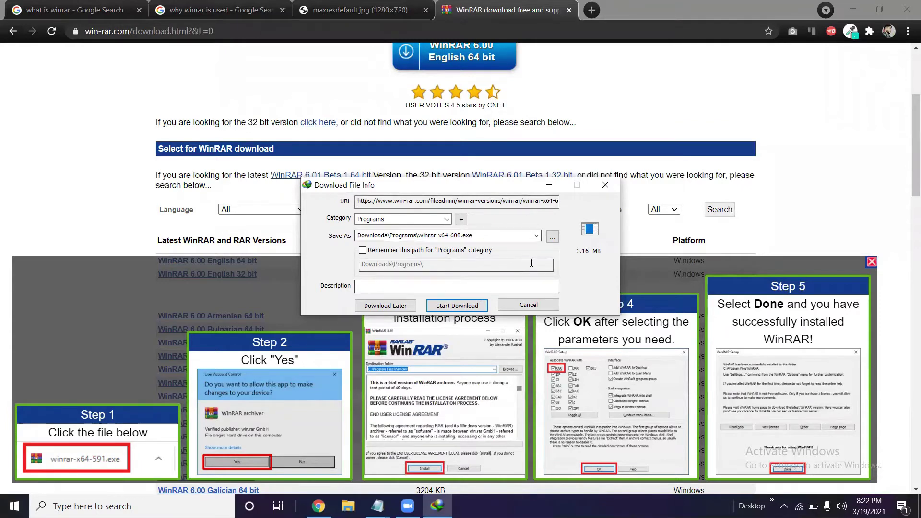
left_click(553, 240)
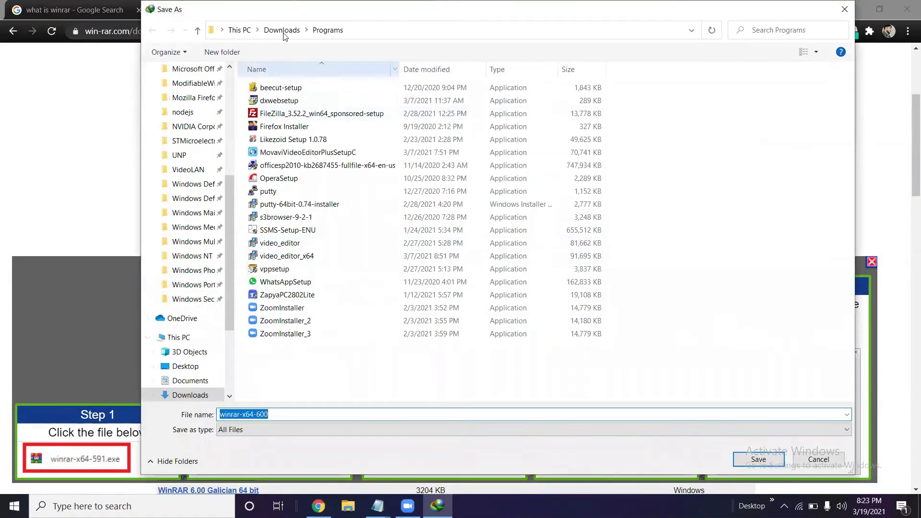
left_click(749, 459)
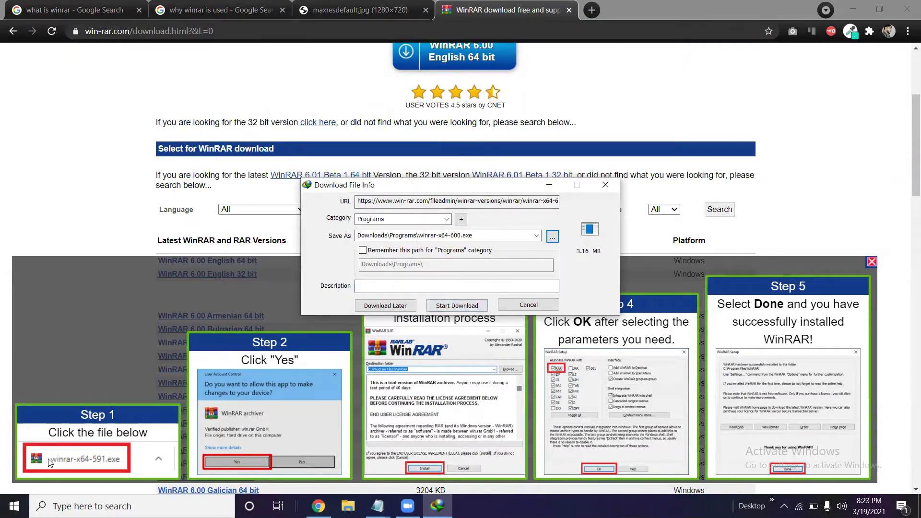
left_click(480, 307)
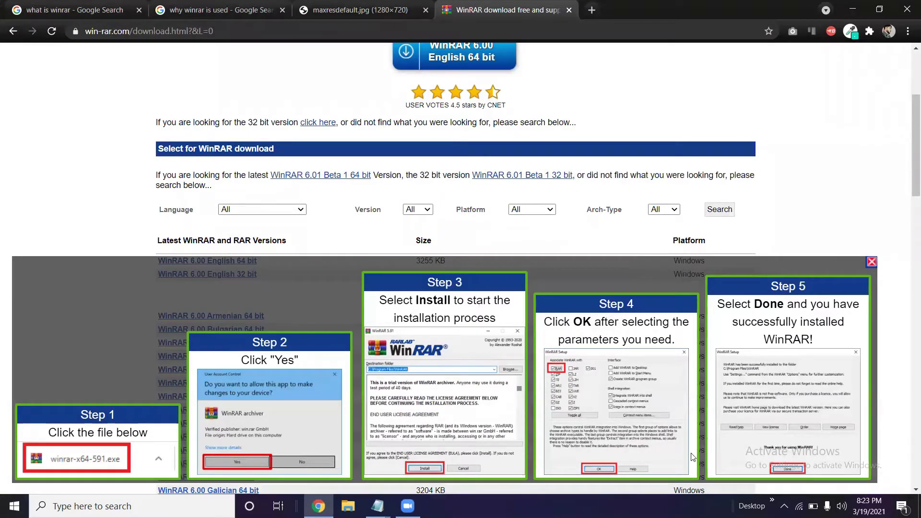
- Switch to Internet Download Manager and open the folder containing the downloaded winrar-x64-600.exe
left_click(785, 506)
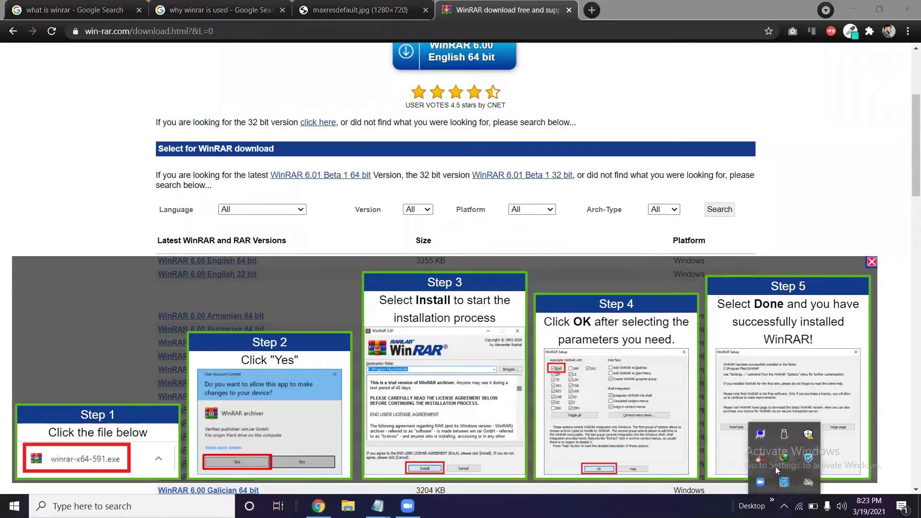
double_click(785, 459)
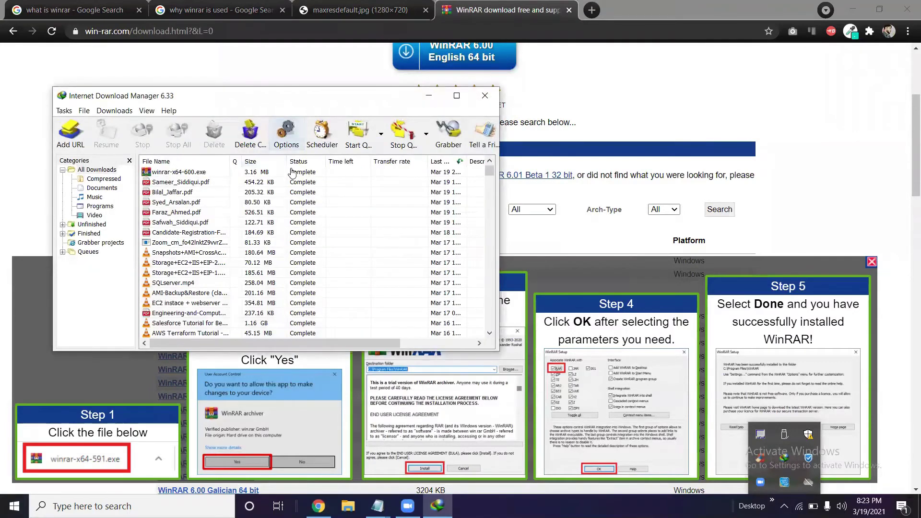
right_click(303, 173)
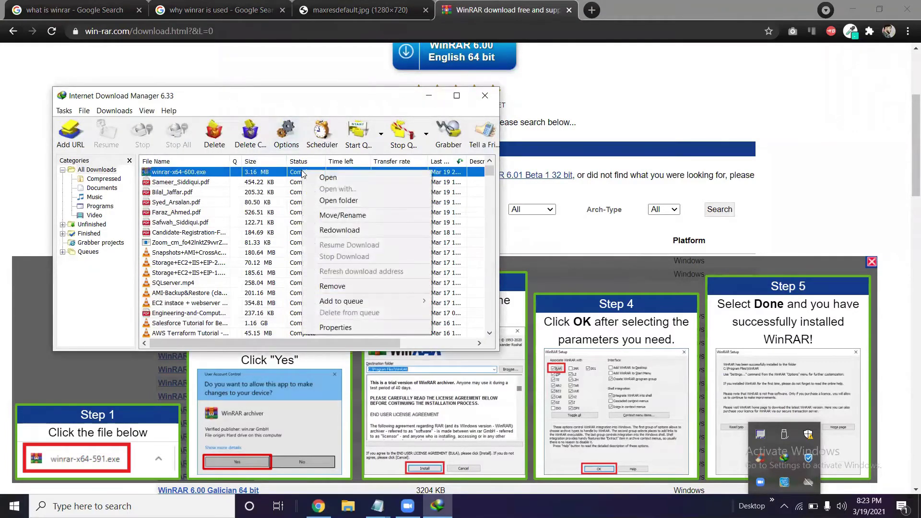
left_click(331, 198)
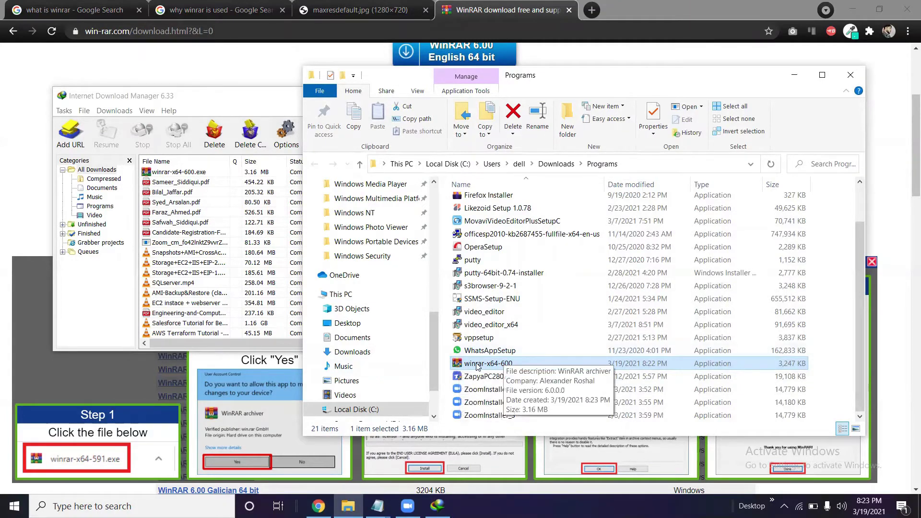
- Run the winrar-x64-600 installer as administrator
double_click(475, 363)
right_click(475, 363)
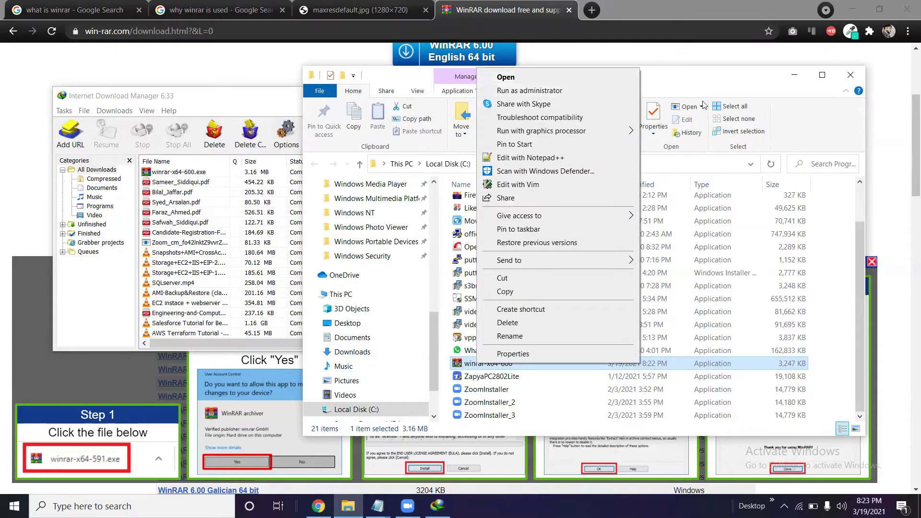
left_click(535, 92)
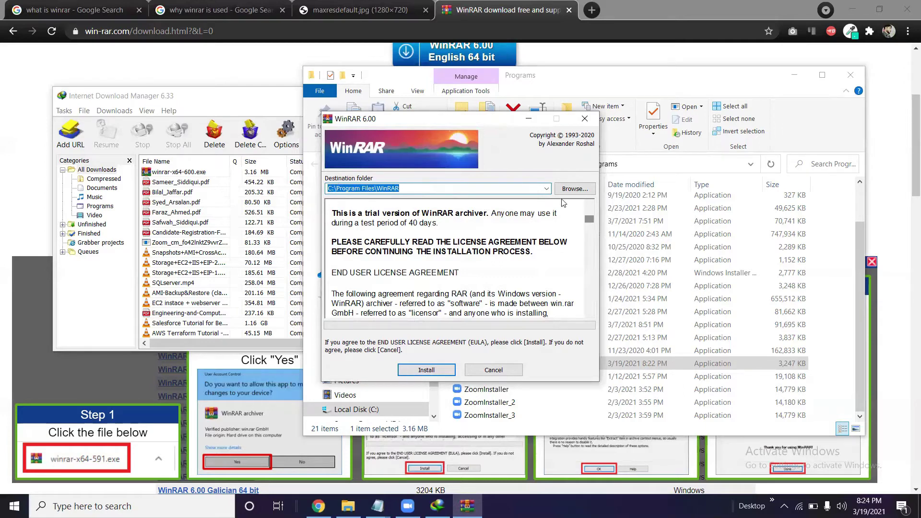
left_click(576, 189)
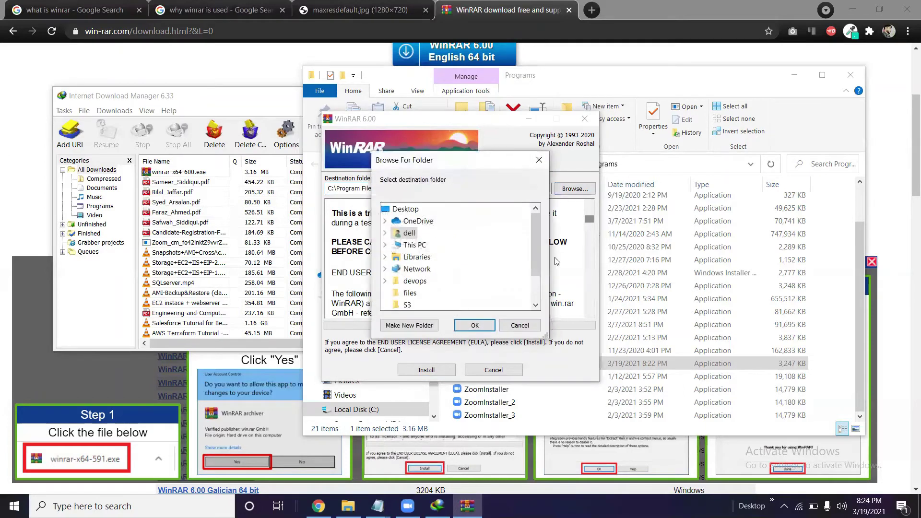
left_click_drag(537, 243, 537, 278)
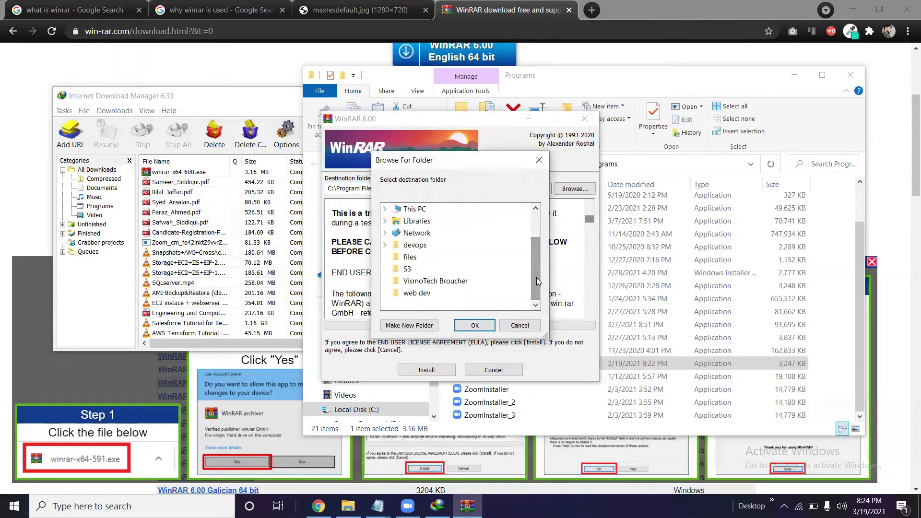
double_click(414, 209)
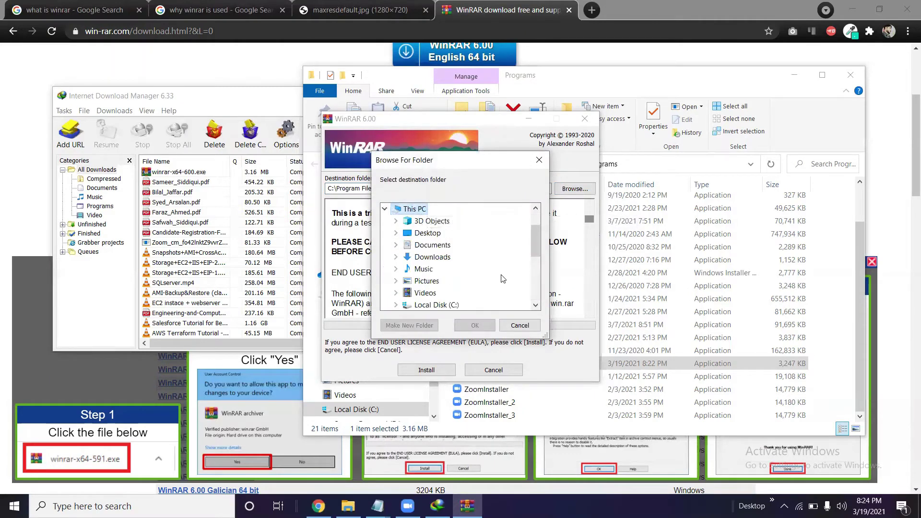
left_click_drag(534, 245, 535, 257)
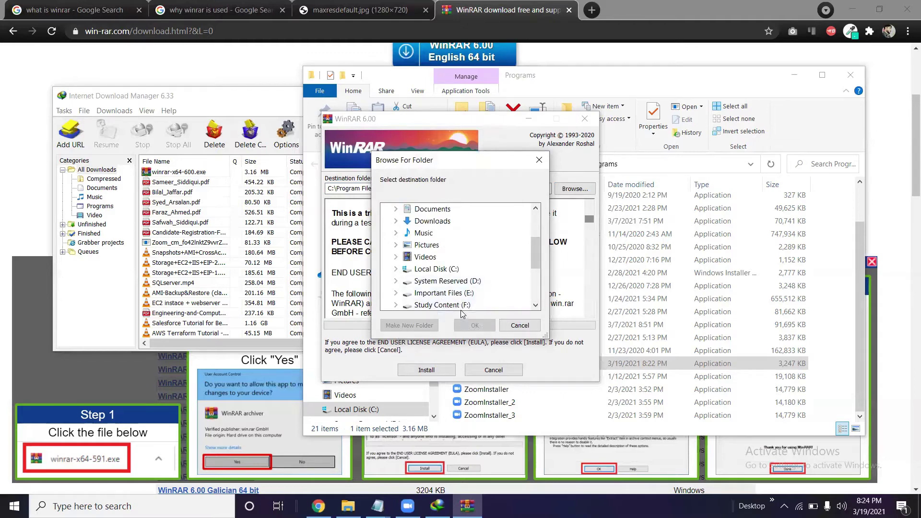
left_click(520, 325)
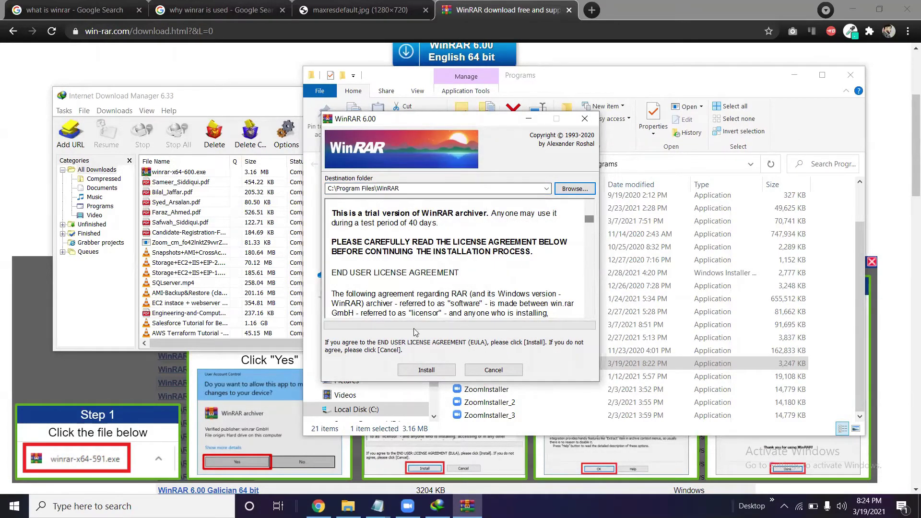
- Install WinRAR in C:\Program Files\WinRAR with the default file associations and integration options, finish setup and close the folder windows
left_click(436, 370)
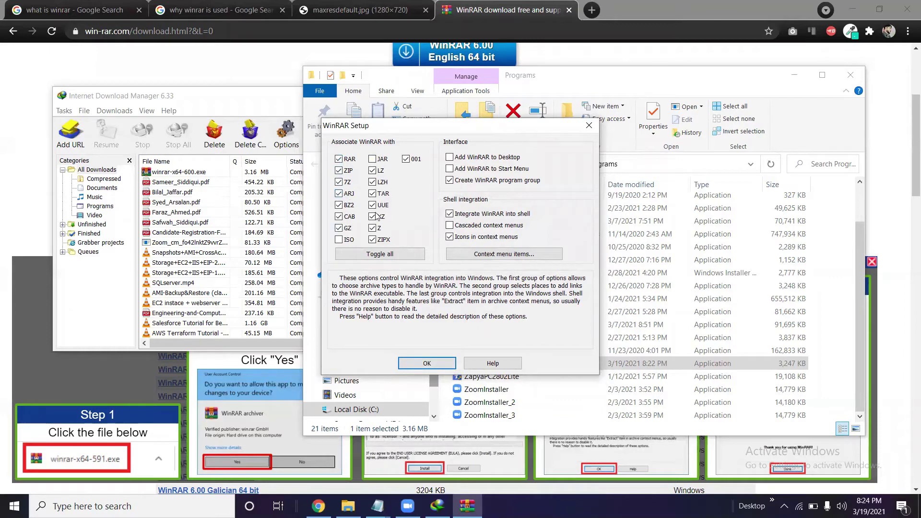
left_click(427, 364)
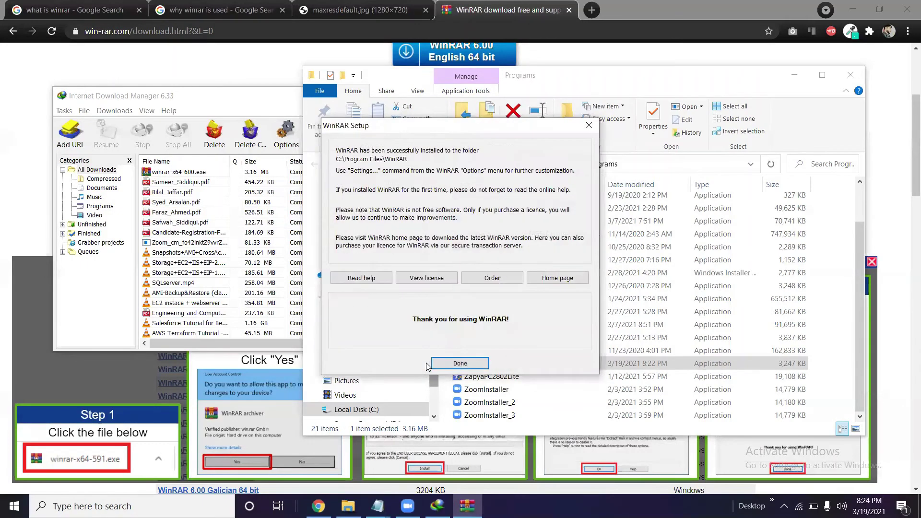
left_click(448, 364)
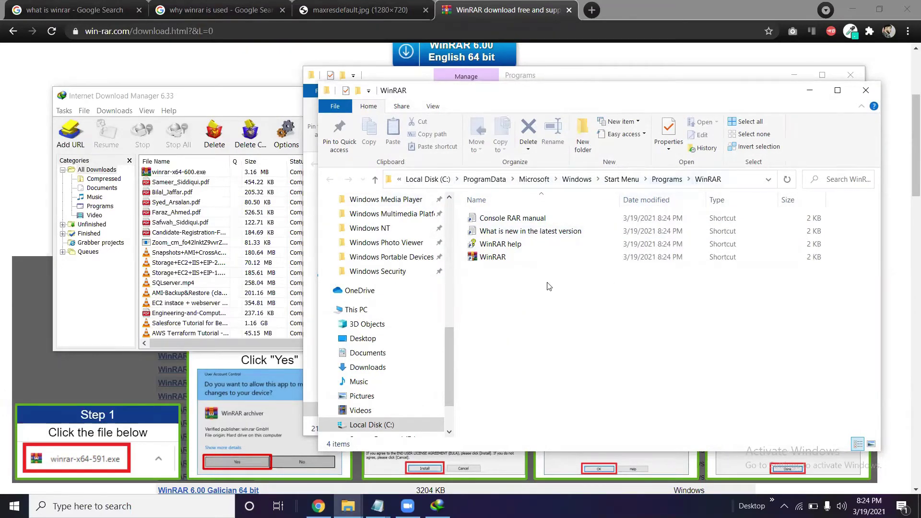
left_click(866, 90)
left_click(849, 73)
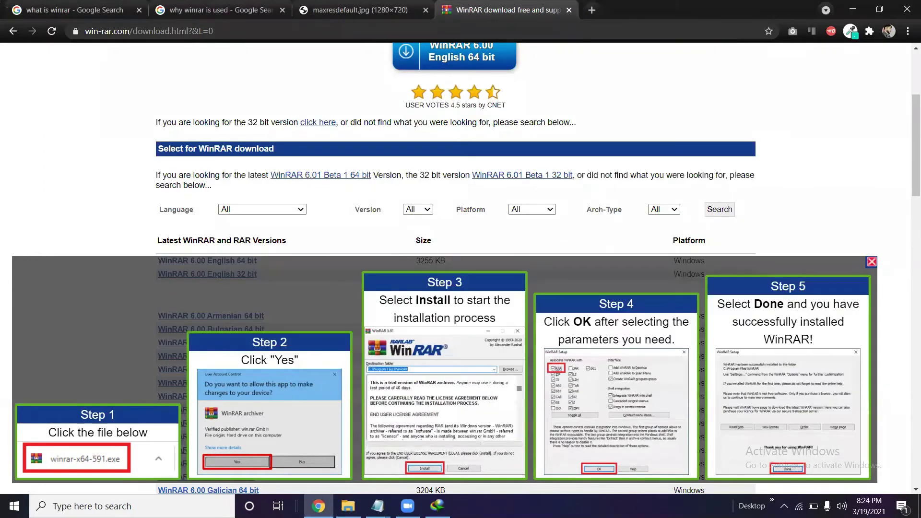
- Open the Important Files (E:) drive in File Explorer
left_click(348, 506)
left_click_drag(485, 363, 392, 350)
scroll(393, 350, "down", 2)
left_click(392, 352)
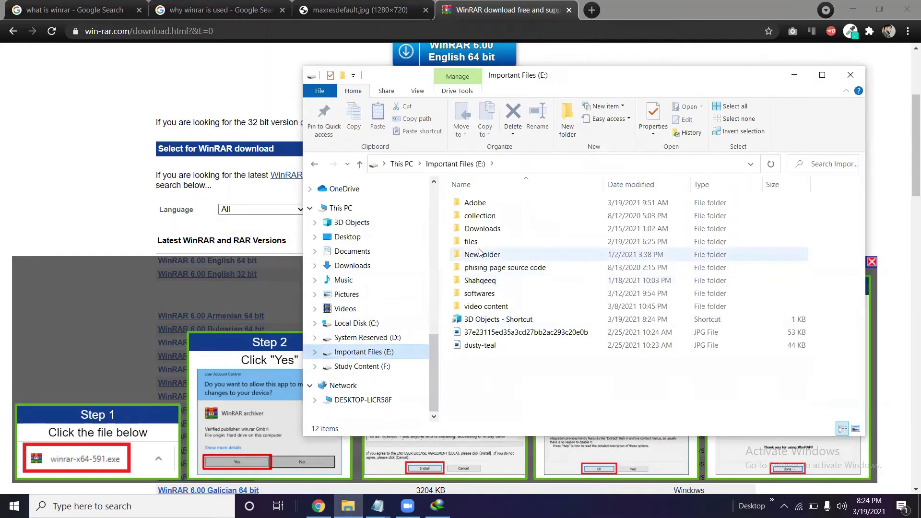
- Look through the files in the collection folder on the E: drive and return to the drive's root
left_click(481, 217)
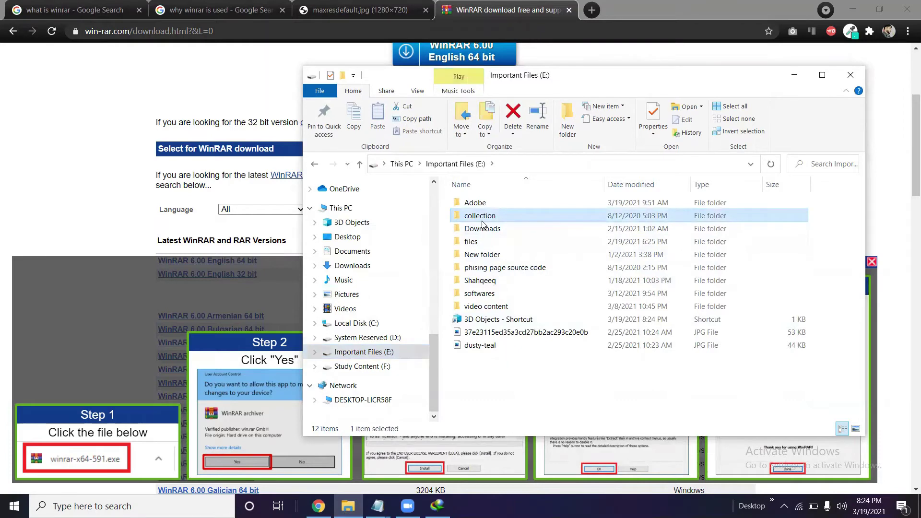
double_click(481, 218)
scroll(482, 288, "down", 10)
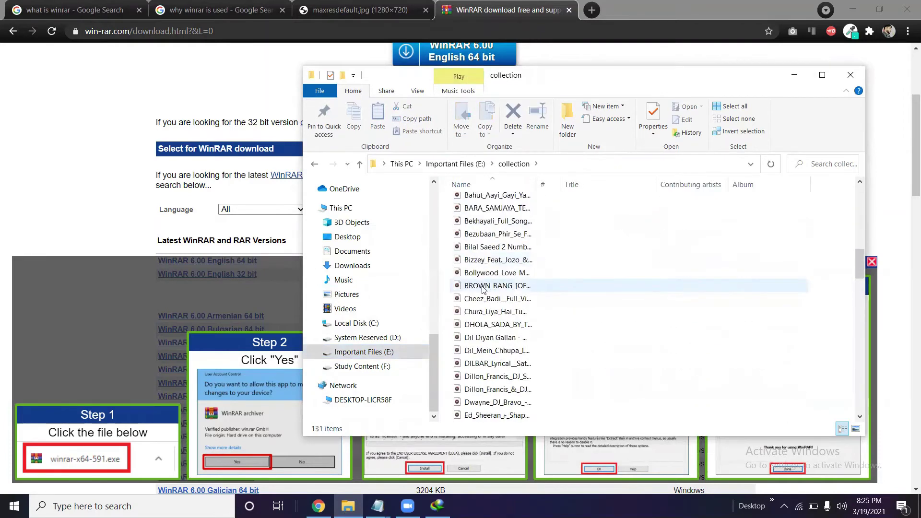
key("BackSpace")
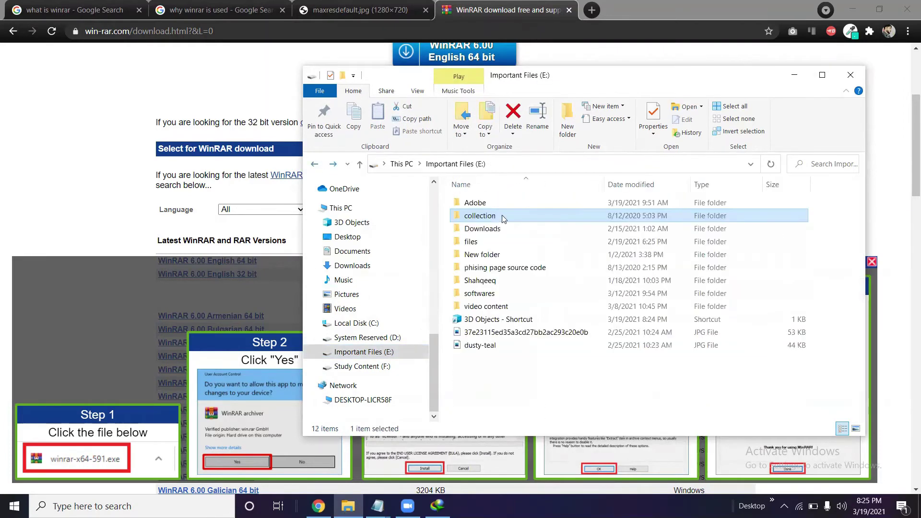
- Check the size of the collection folder in its properties and close them without changes
right_click(468, 215)
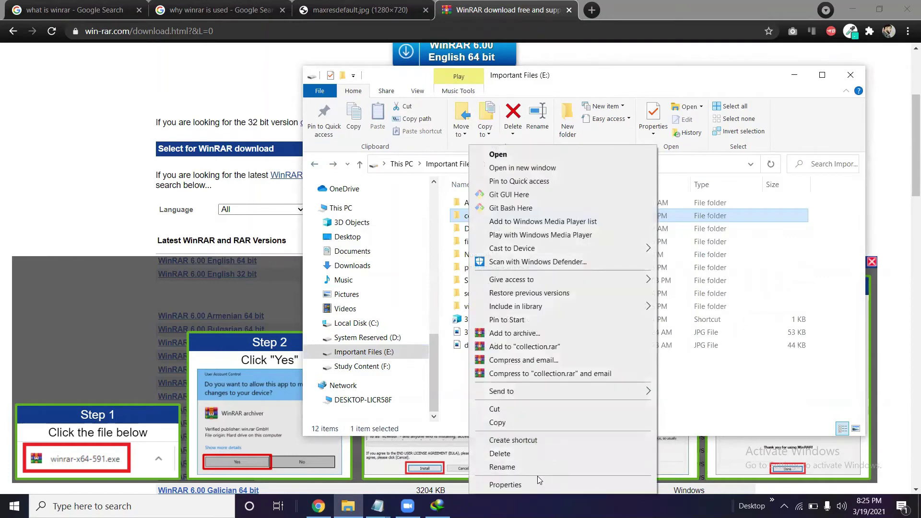
left_click(540, 499)
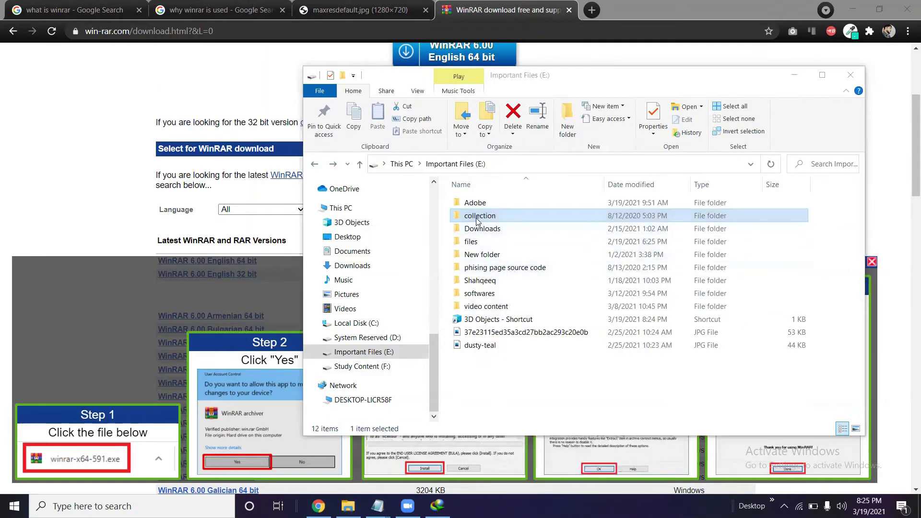
right_click(477, 221)
left_click(529, 484)
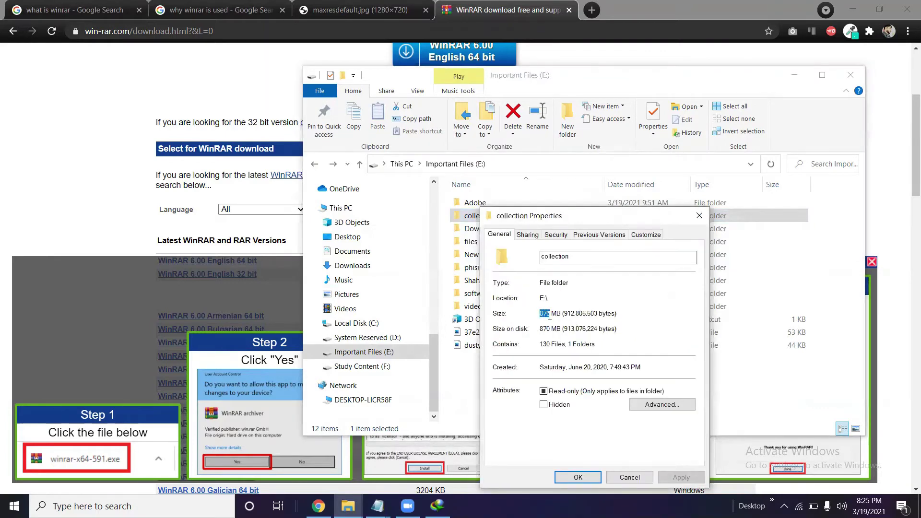
left_click(630, 478)
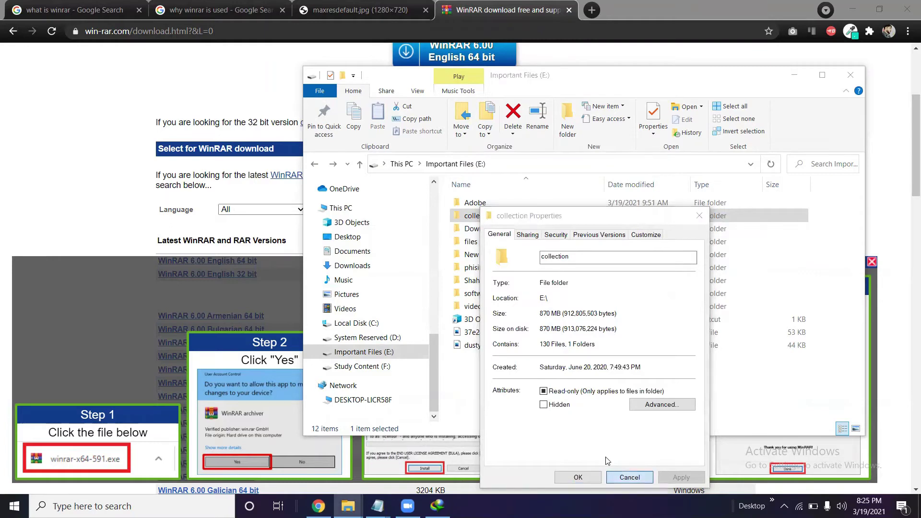
- Compress the collection folder with WinRAR into a ZIP-format archive named collection.zip on the E: drive
right_click(481, 217)
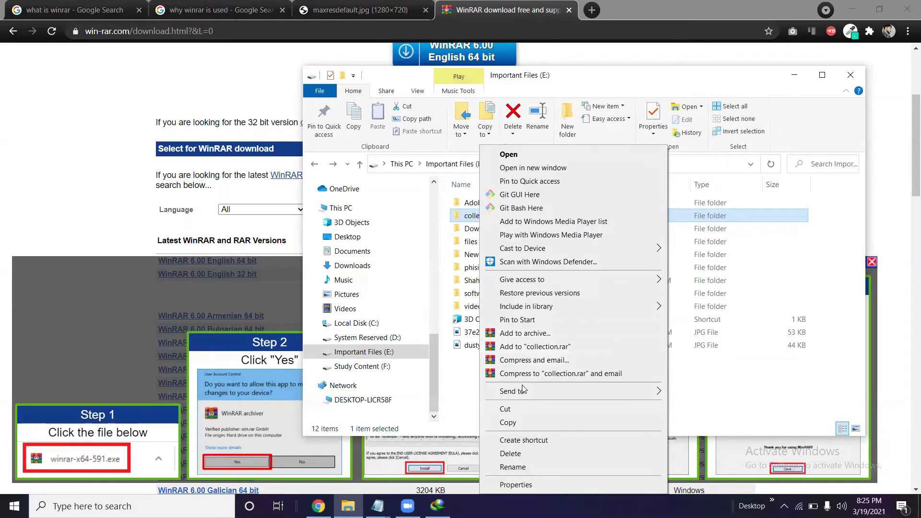
left_click(521, 337)
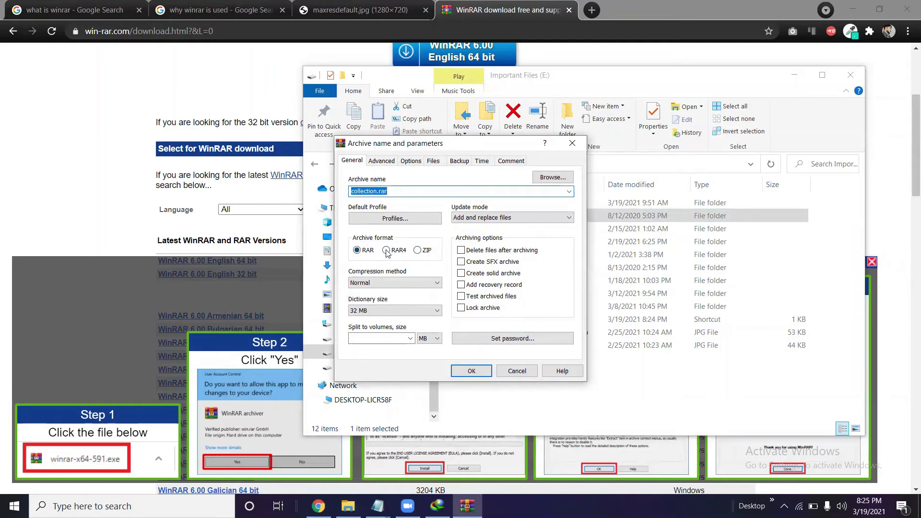
left_click(418, 251)
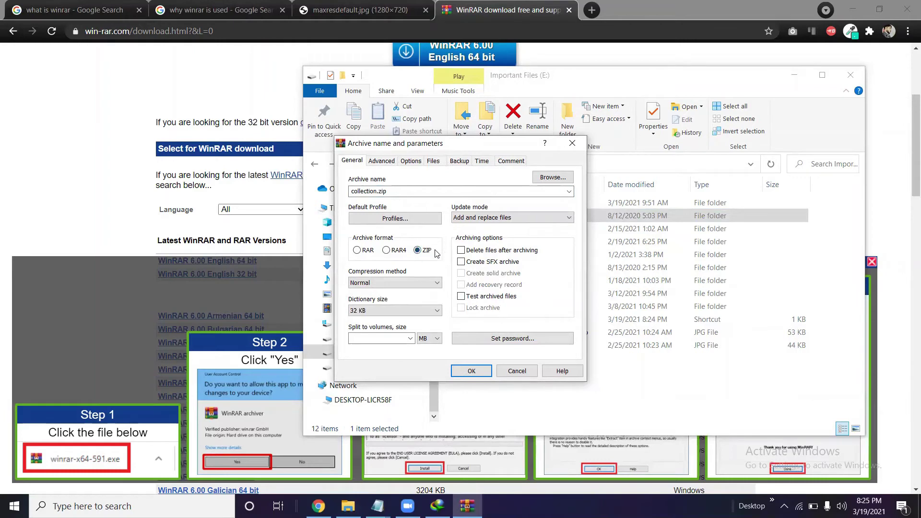
left_click(472, 372)
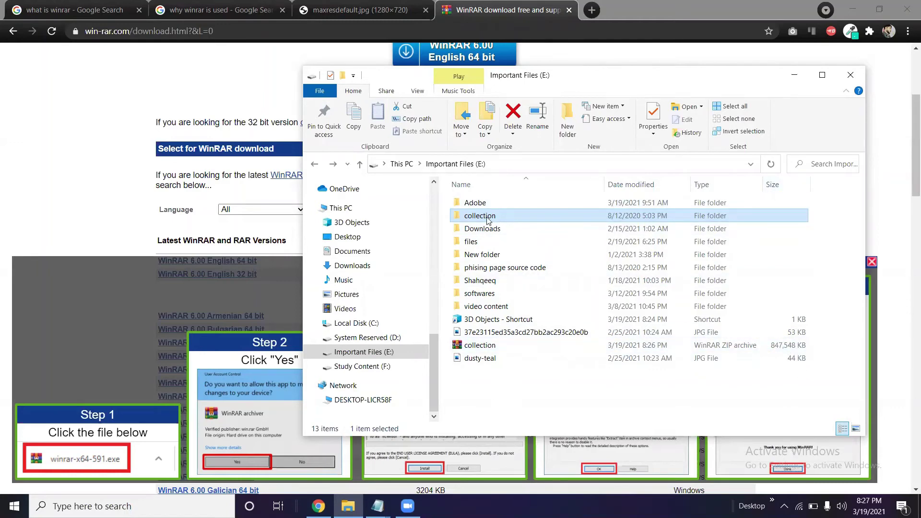
- Check the original collection folder's size and copy the collection ZIP archive
mouse_move(489, 220)
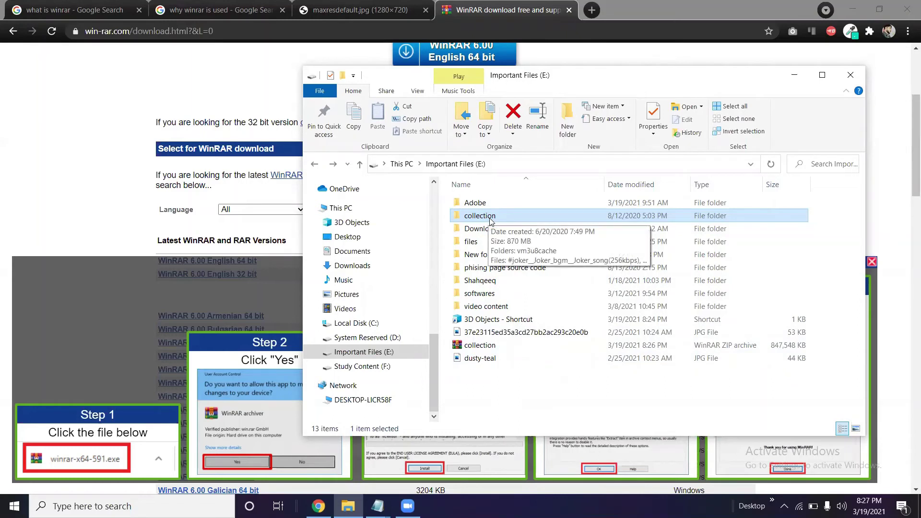
left_click(473, 347)
right_click(474, 347)
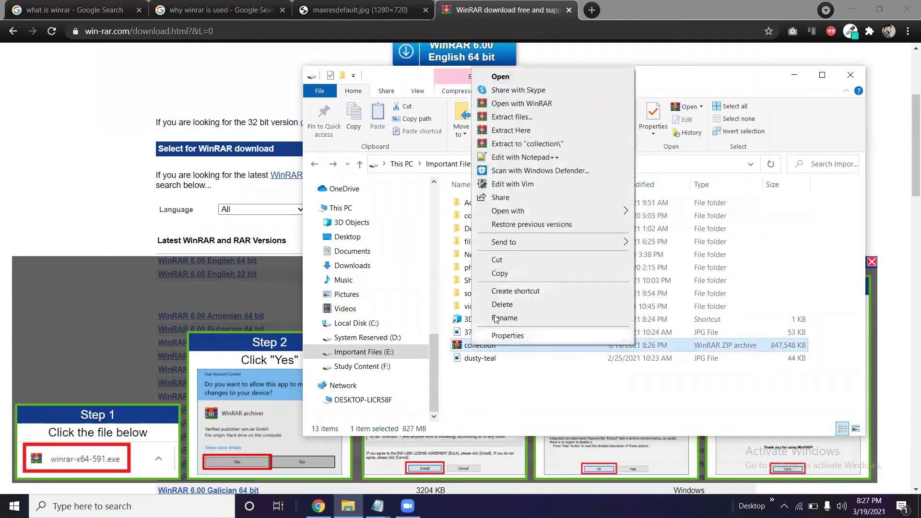
left_click(520, 278)
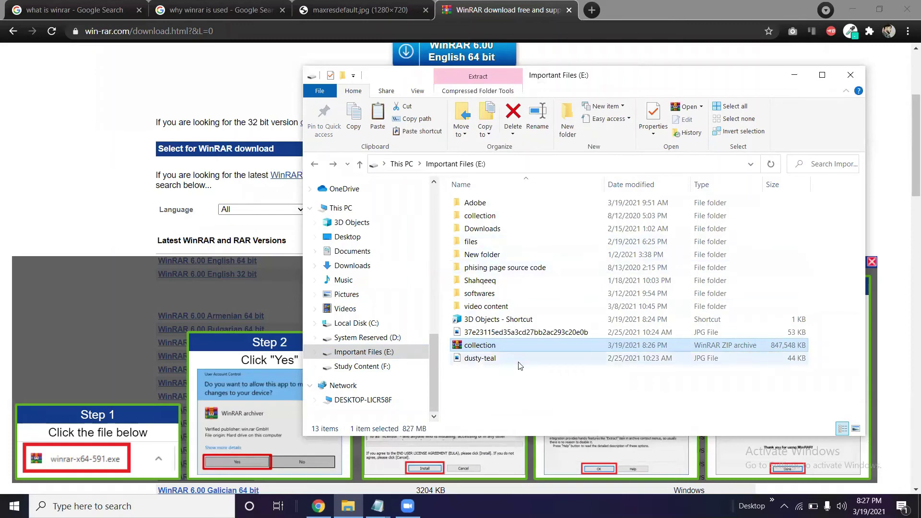
- Create a new folder with the default name in the E: drive's root and paste the copied collection archive into it
double_click(486, 255)
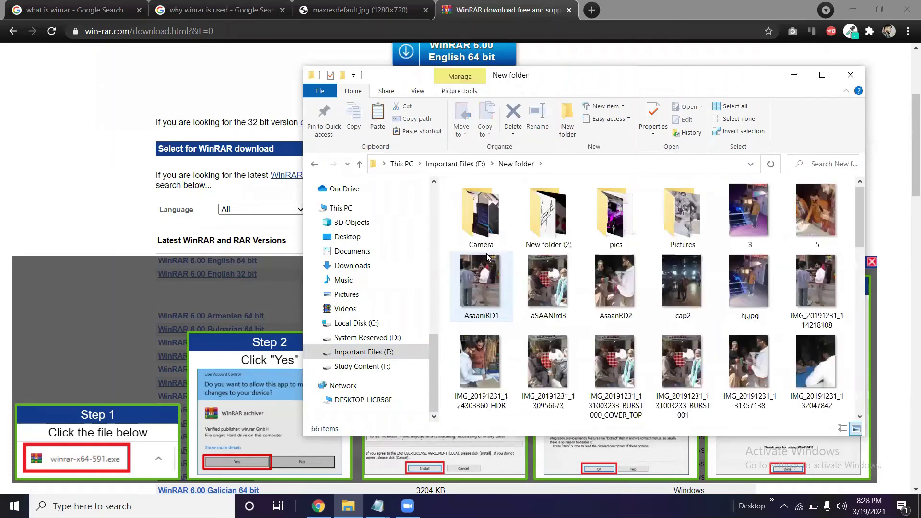
left_click(315, 164)
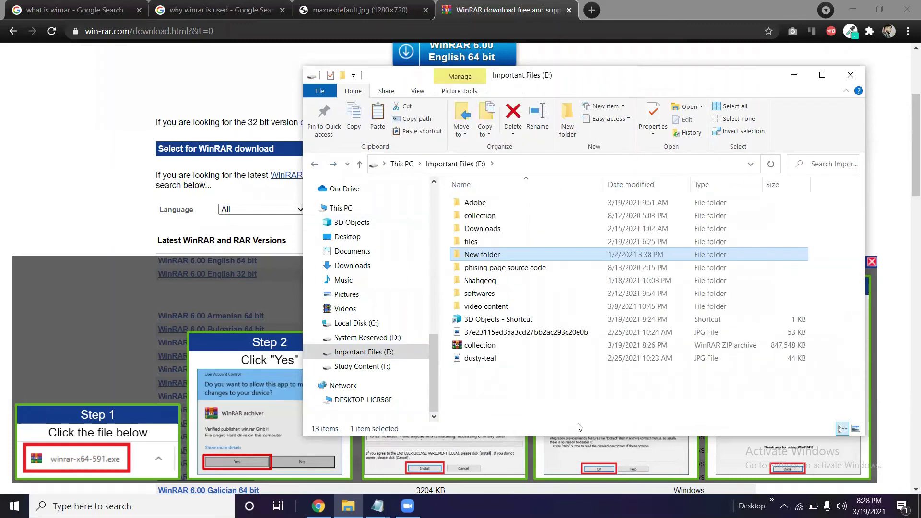
right_click(557, 415)
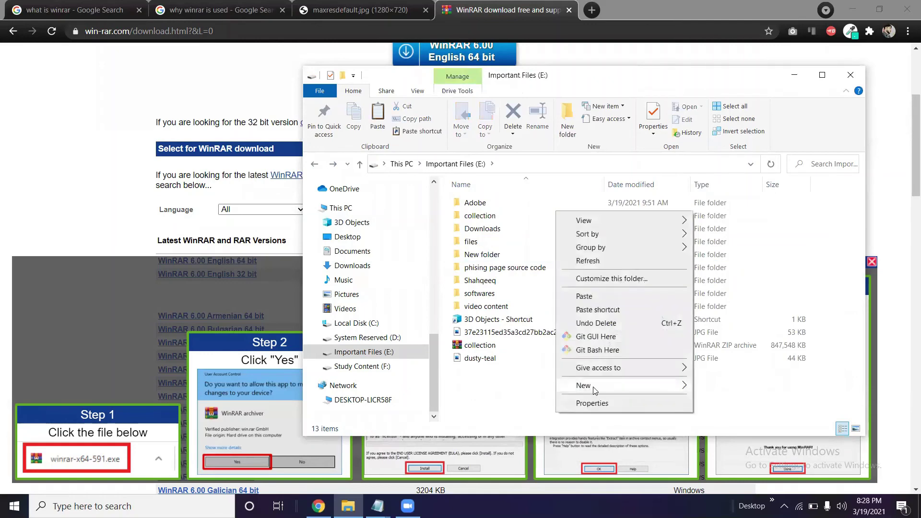
mouse_move(613, 385)
left_click(742, 233)
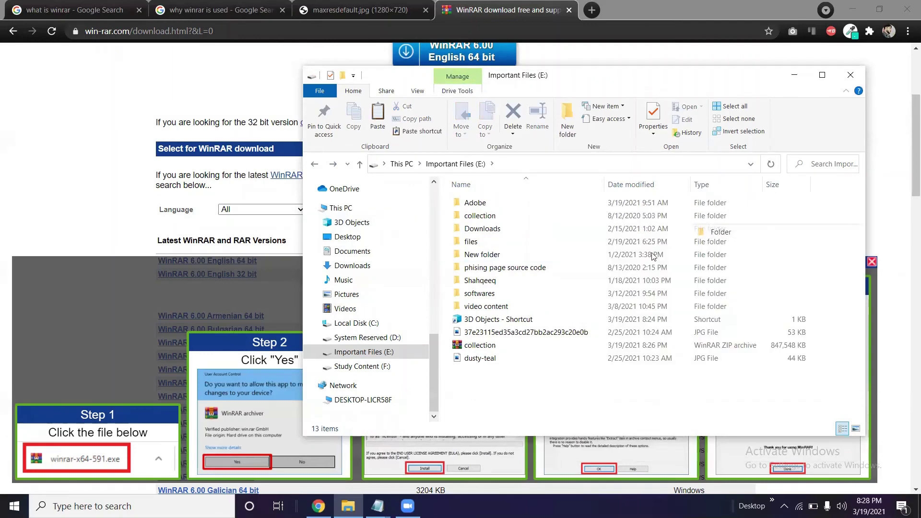
double_click(459, 376)
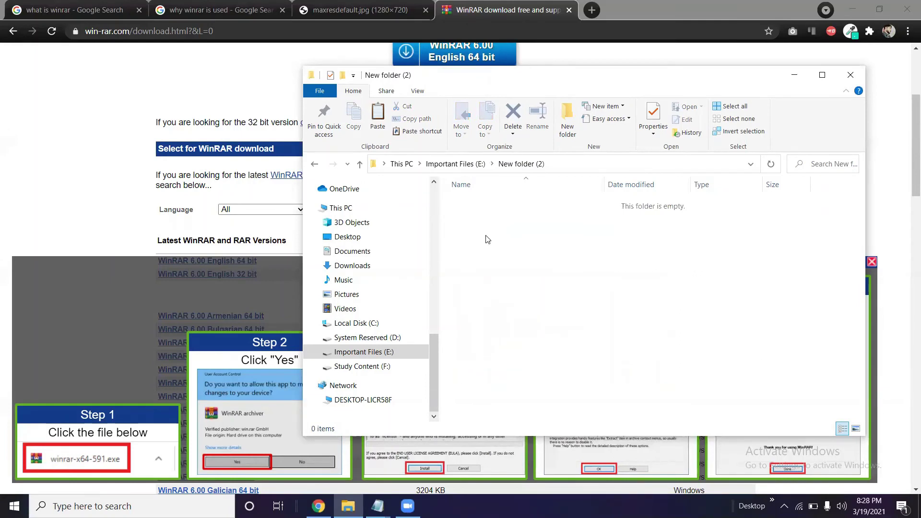
key("ctrl+v")
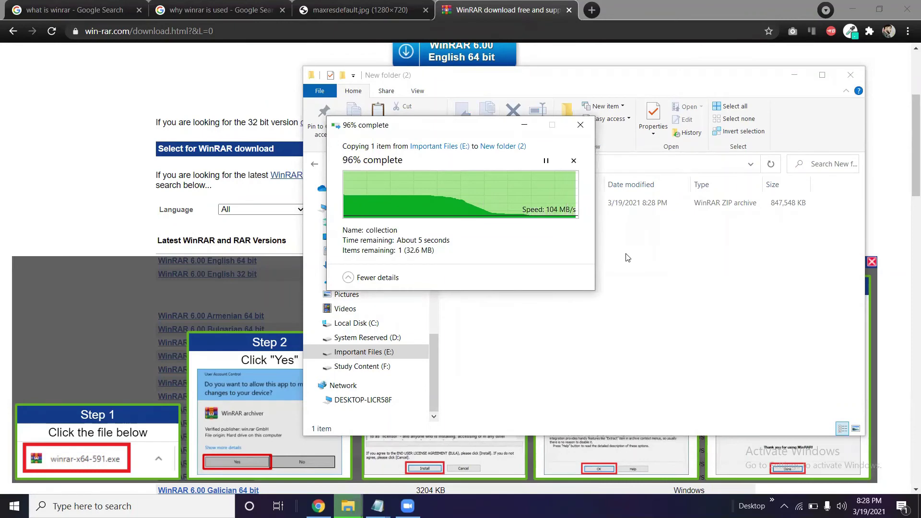
left_click(493, 228)
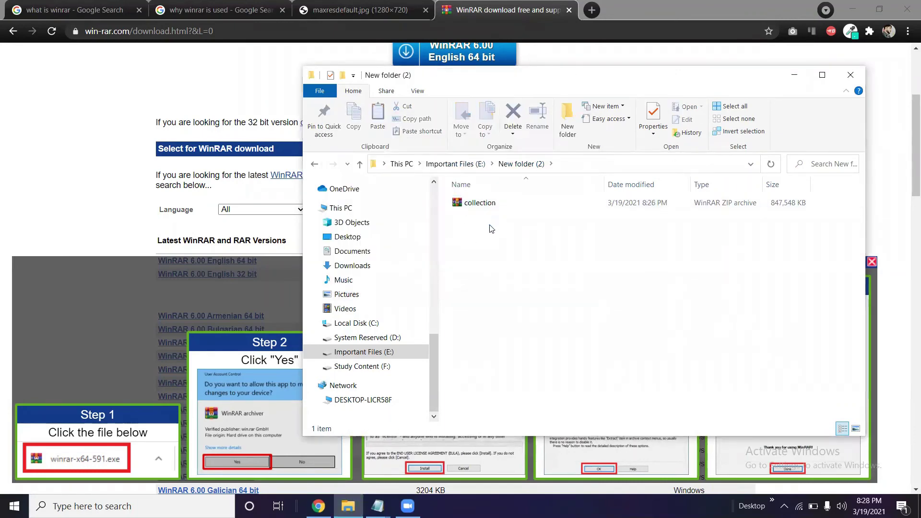
- View the contents of the pasted collection archive in WinRAR, dismiss the purchase notice and close the archive
double_click(477, 204)
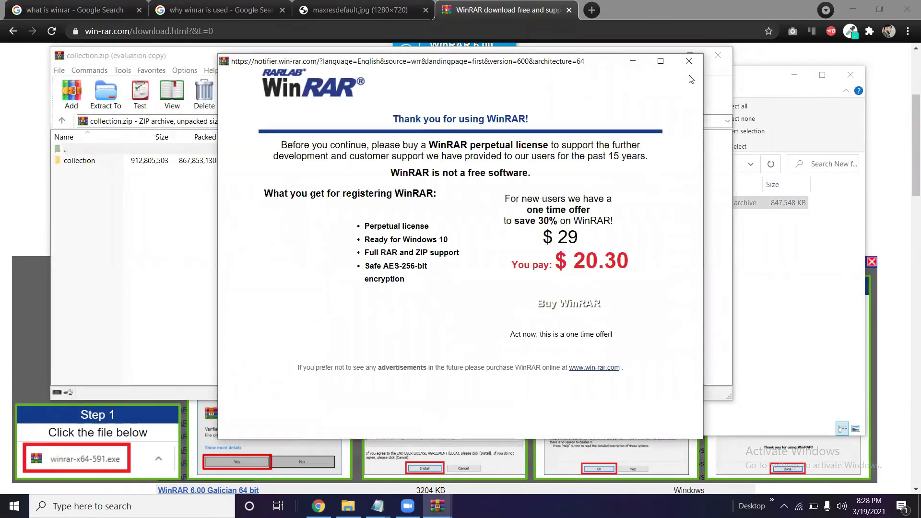
left_click(689, 67)
left_click(721, 52)
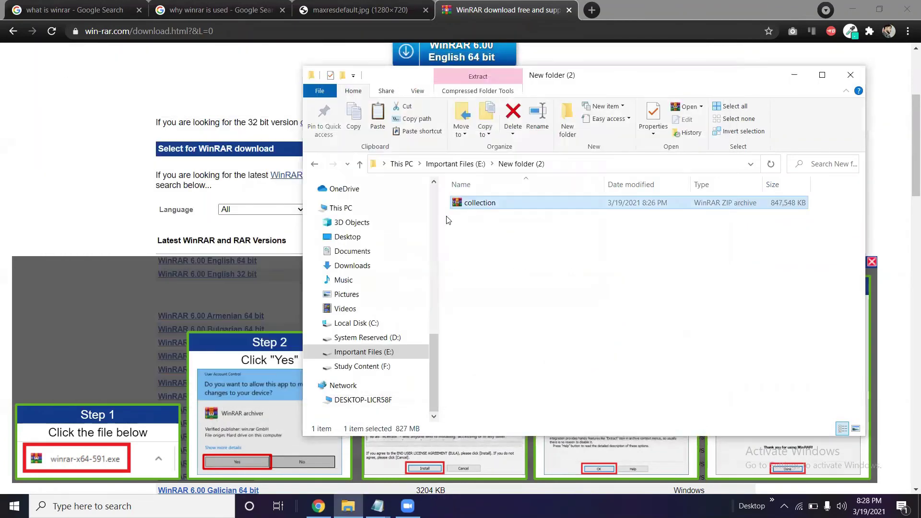
- Extract the pasted collection archive directly into its current folder and browse the files of the extracted collection folder
right_click(469, 205)
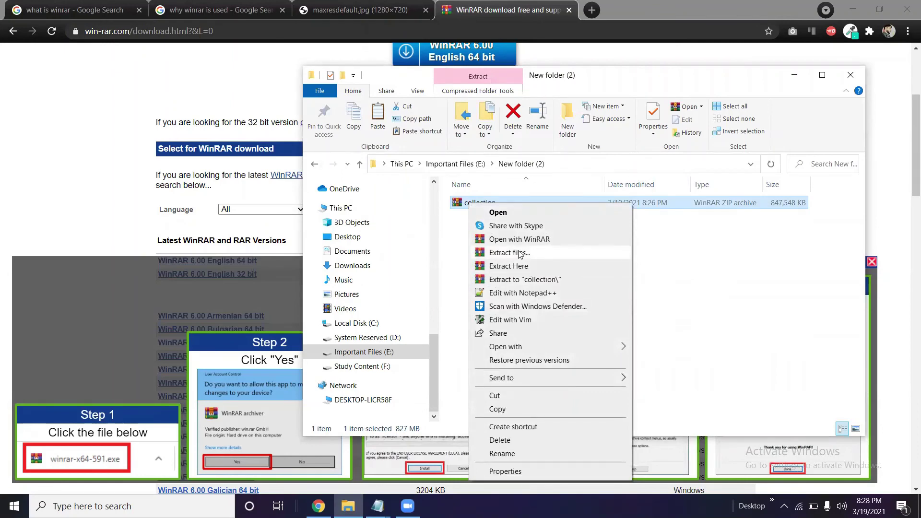
left_click(504, 267)
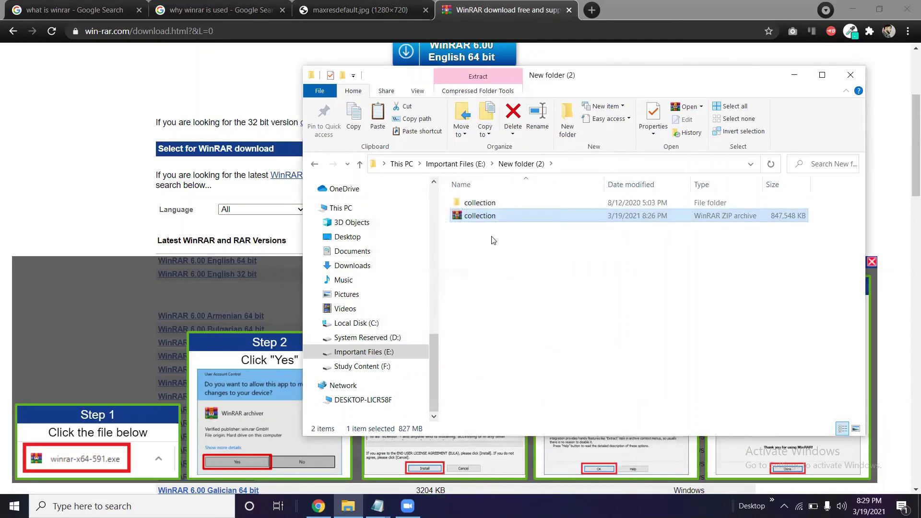
left_click(482, 206)
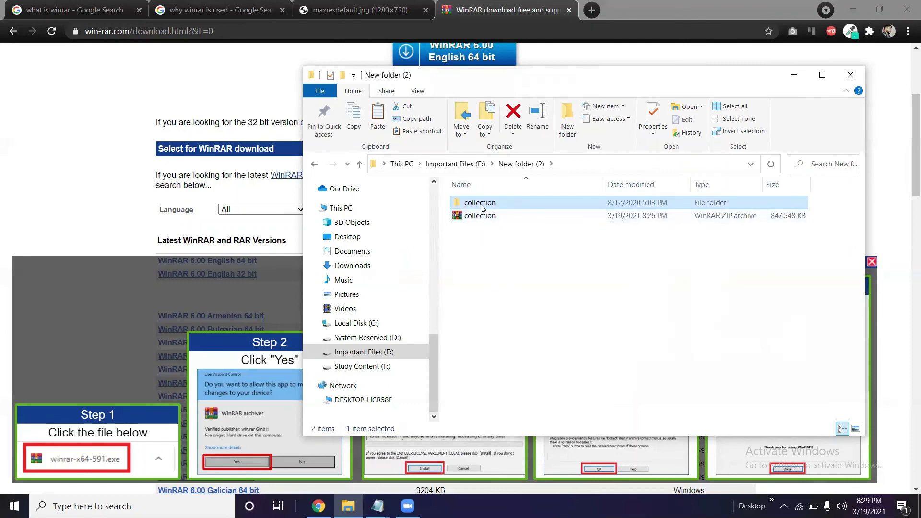
double_click(482, 206)
scroll(494, 321, "down", 20)
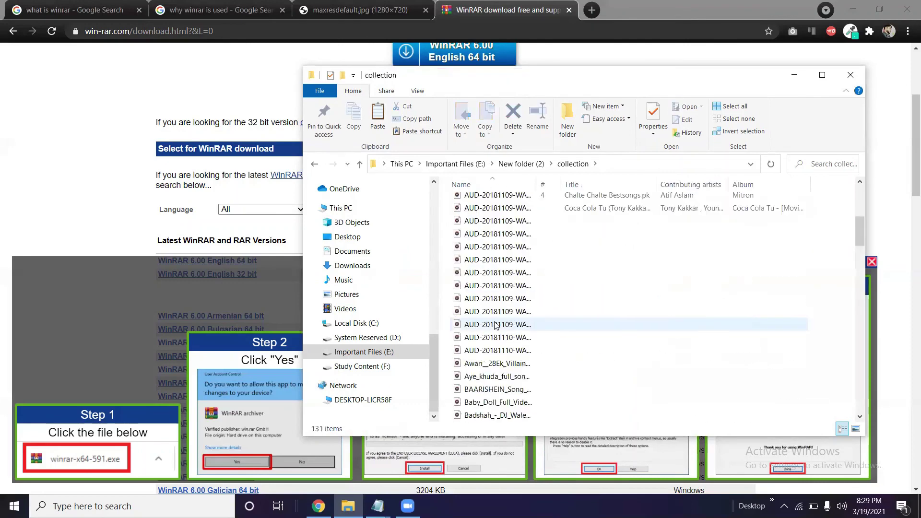